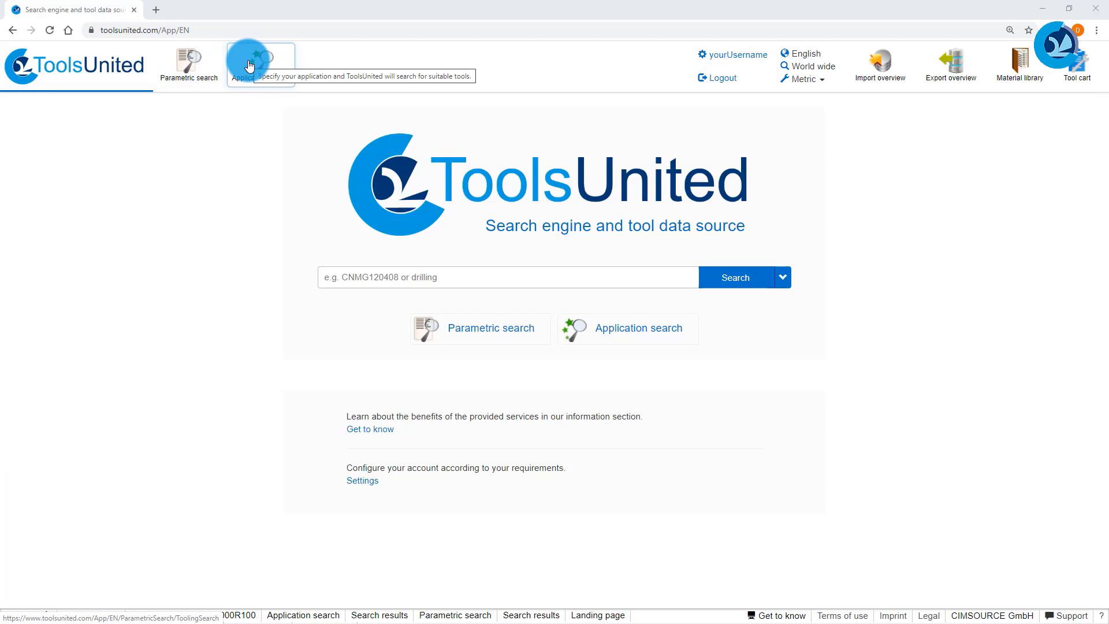
# Run a text search of the catalogue for 123456.
pyautogui.click(357, 278)
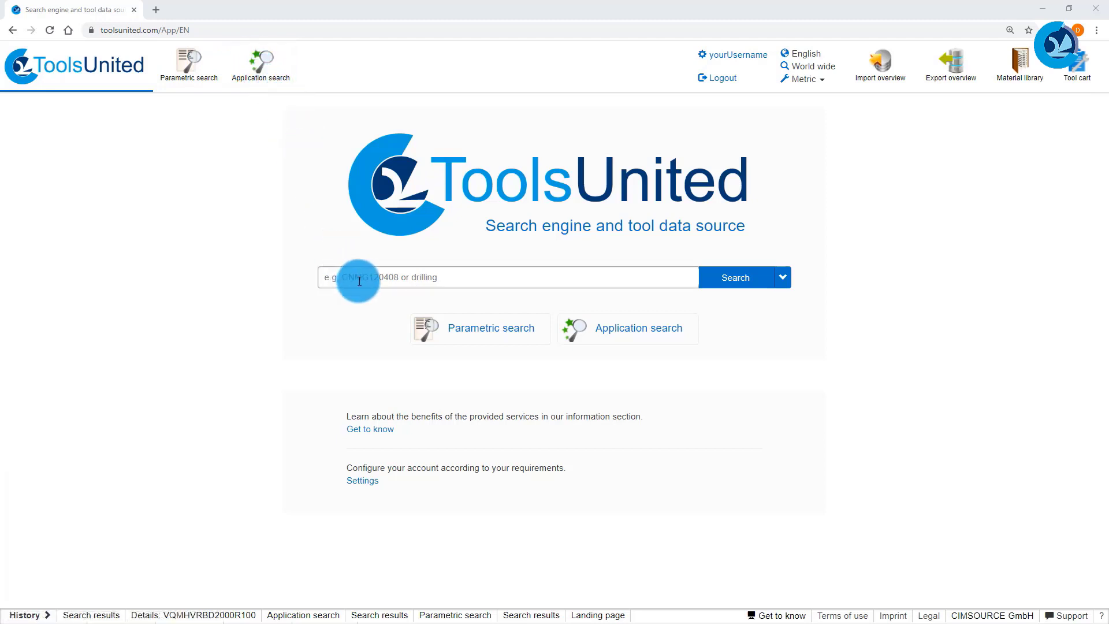
pyautogui.write('123456')
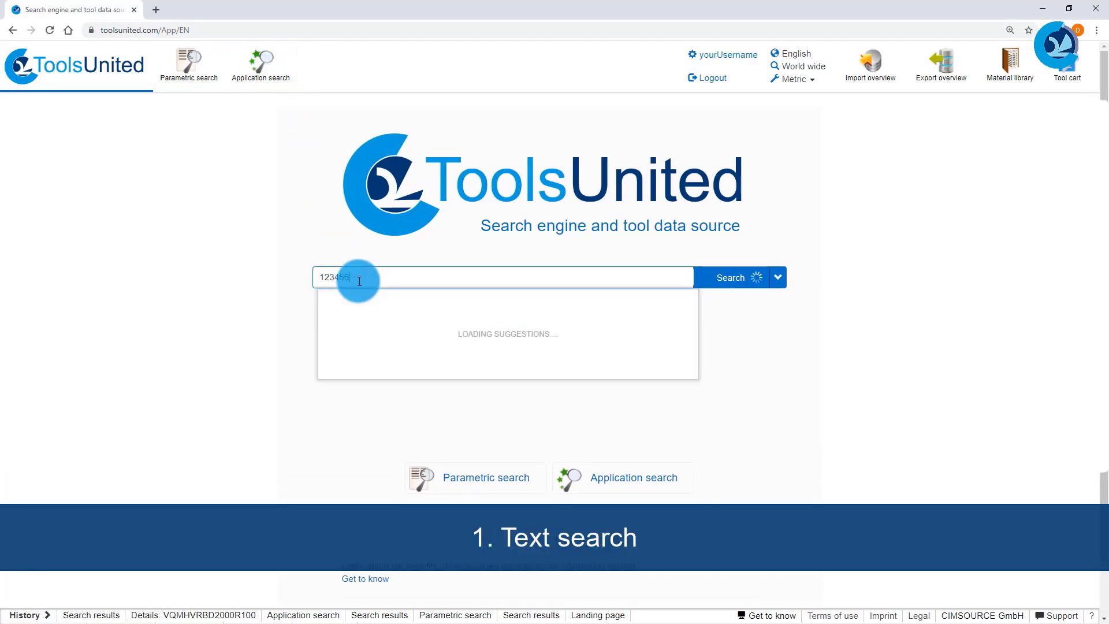
pyautogui.press('Return')
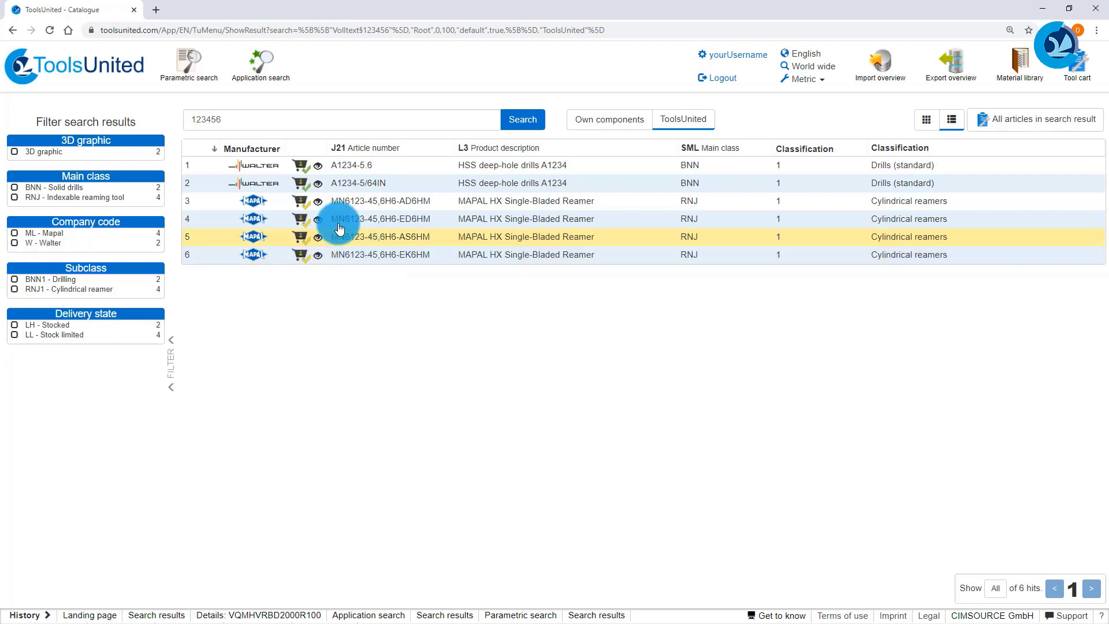
# In parametric search, select Milling cutters > shank with indexable inserts > End mills (no center cut).
pyautogui.click(195, 74)
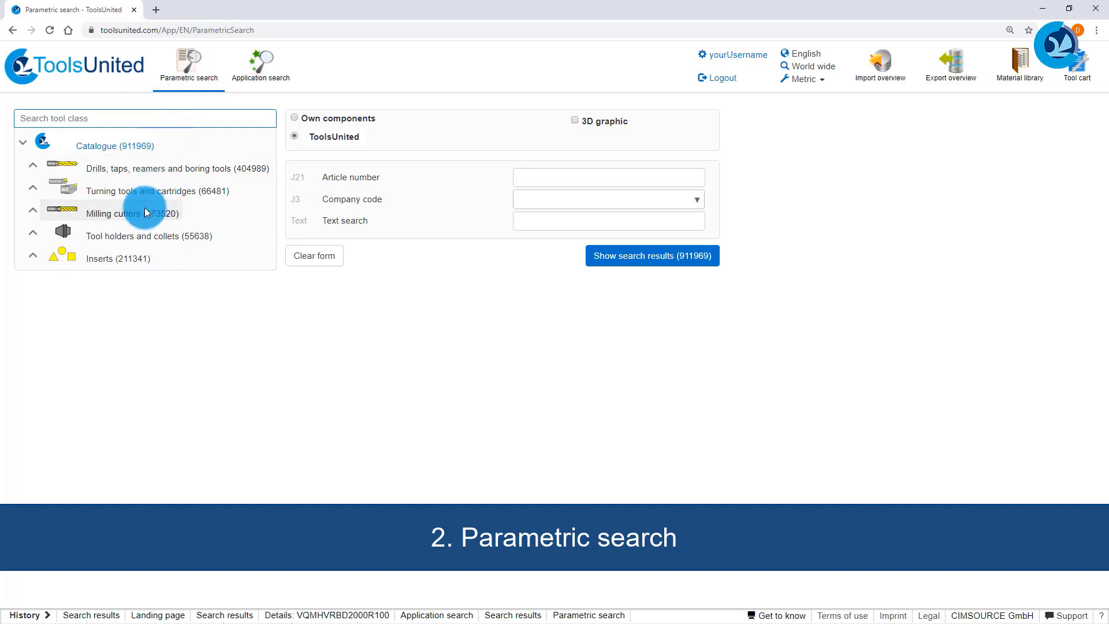
pyautogui.click(120, 215)
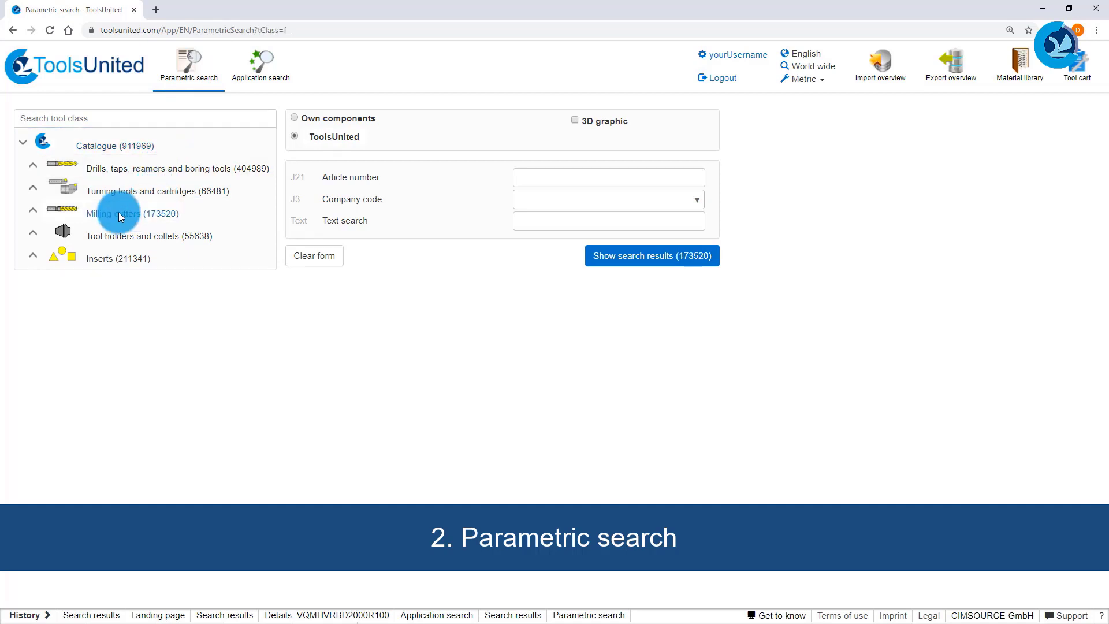
pyautogui.click(120, 215)
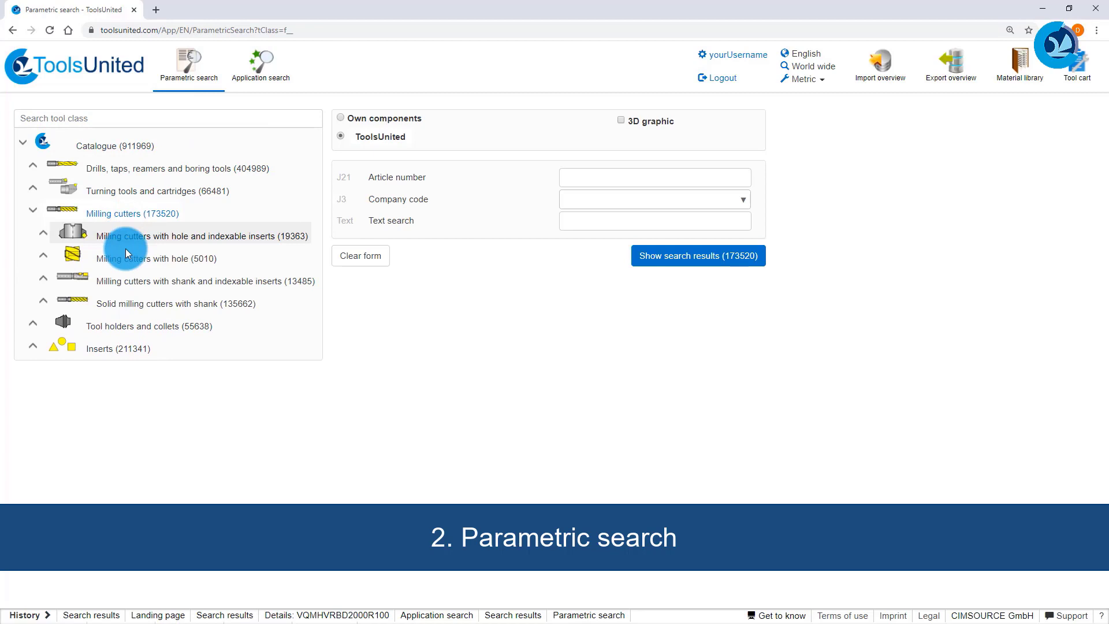
pyautogui.click(121, 276)
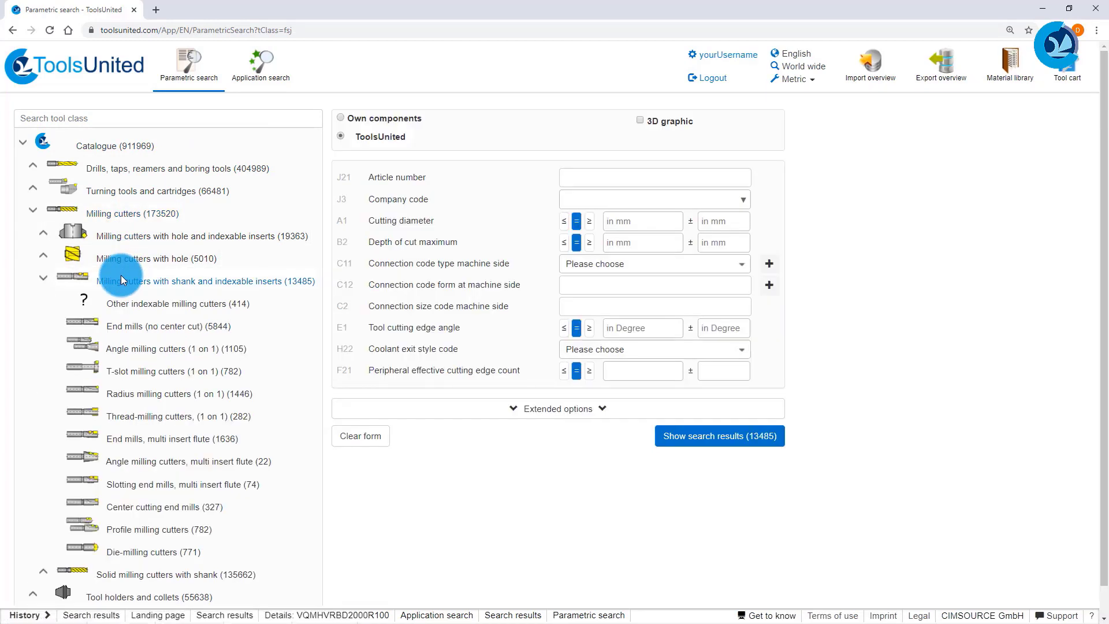
pyautogui.click(126, 327)
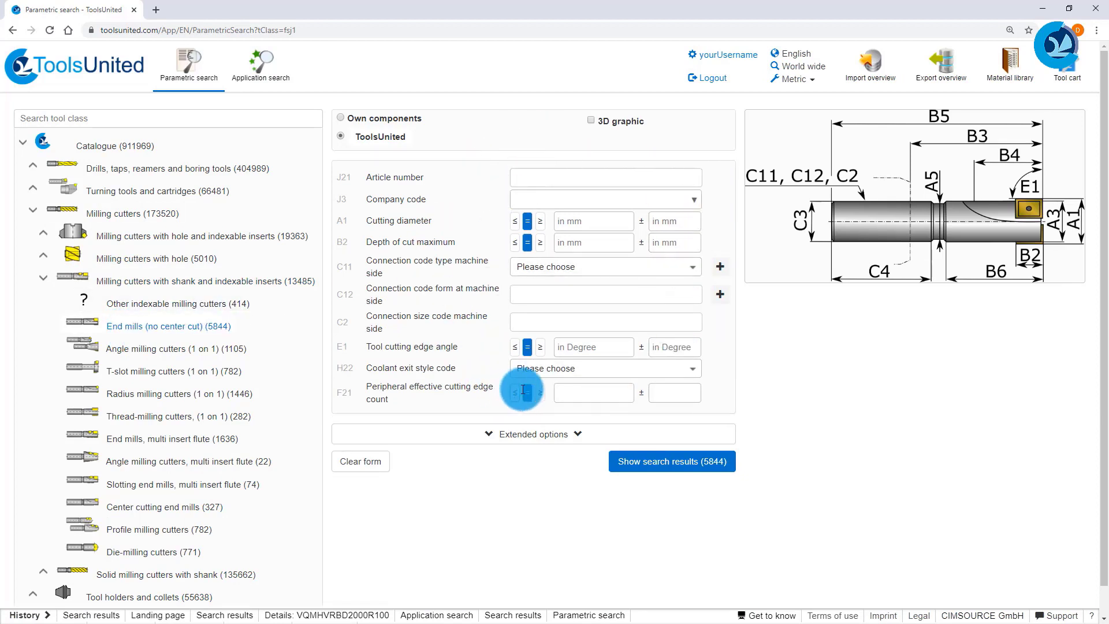
pyautogui.moveTo(748, 242)
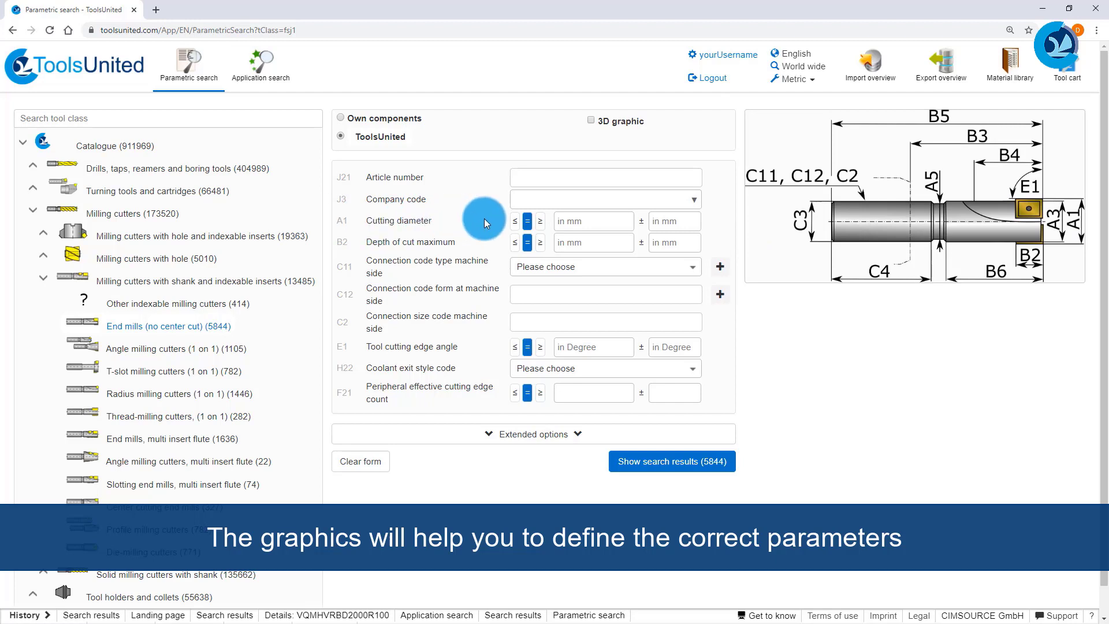
# Set a 32 mm cutting diameter and a ZYL cylindrical shank, form HB(10), ø32.
pyautogui.click(594, 221)
pyautogui.write('32')
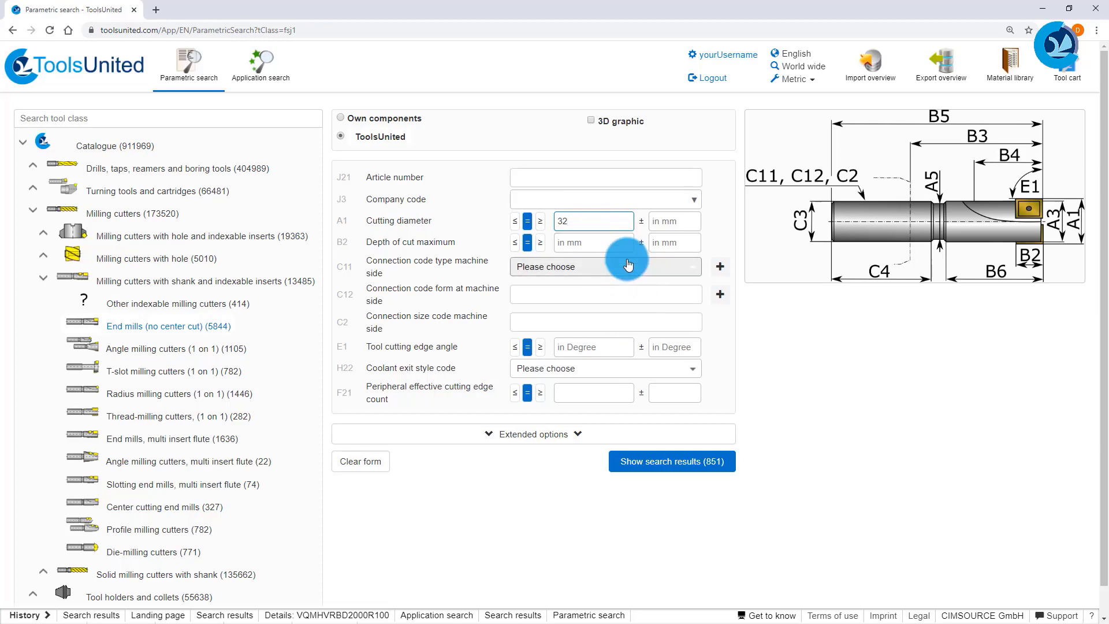
pyautogui.click(719, 266)
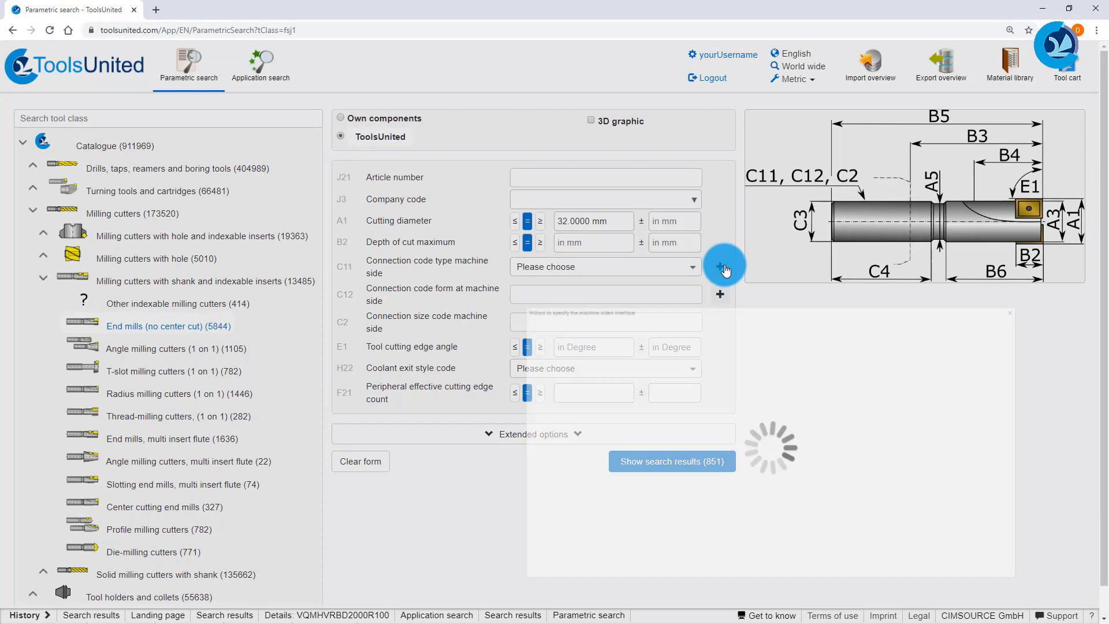
pyautogui.scroll(-3, 725, 271)
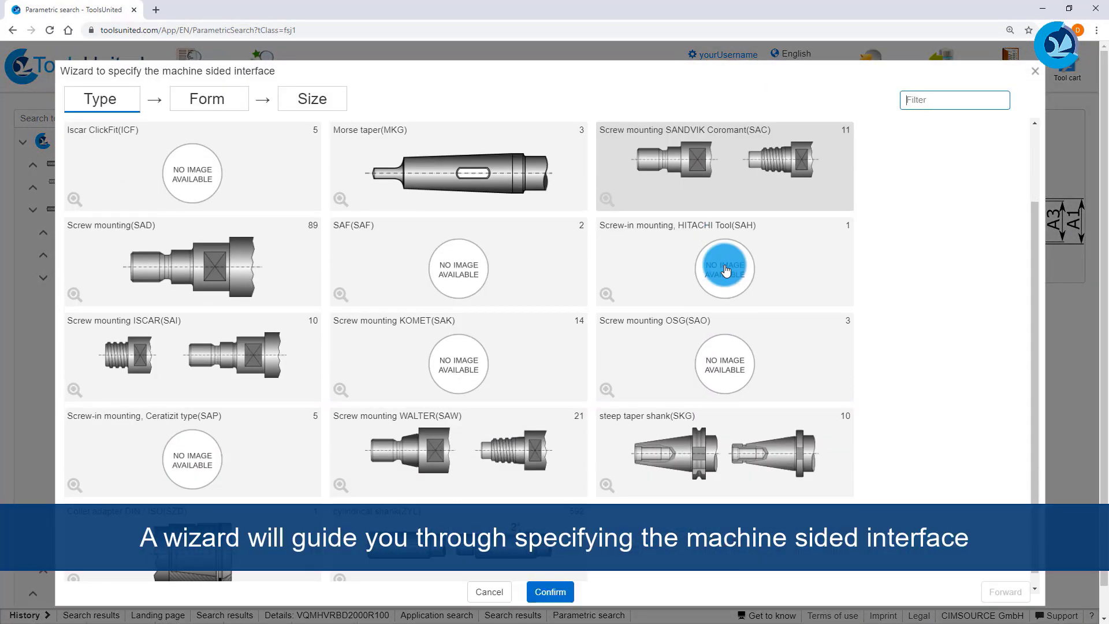
pyautogui.click(445, 573)
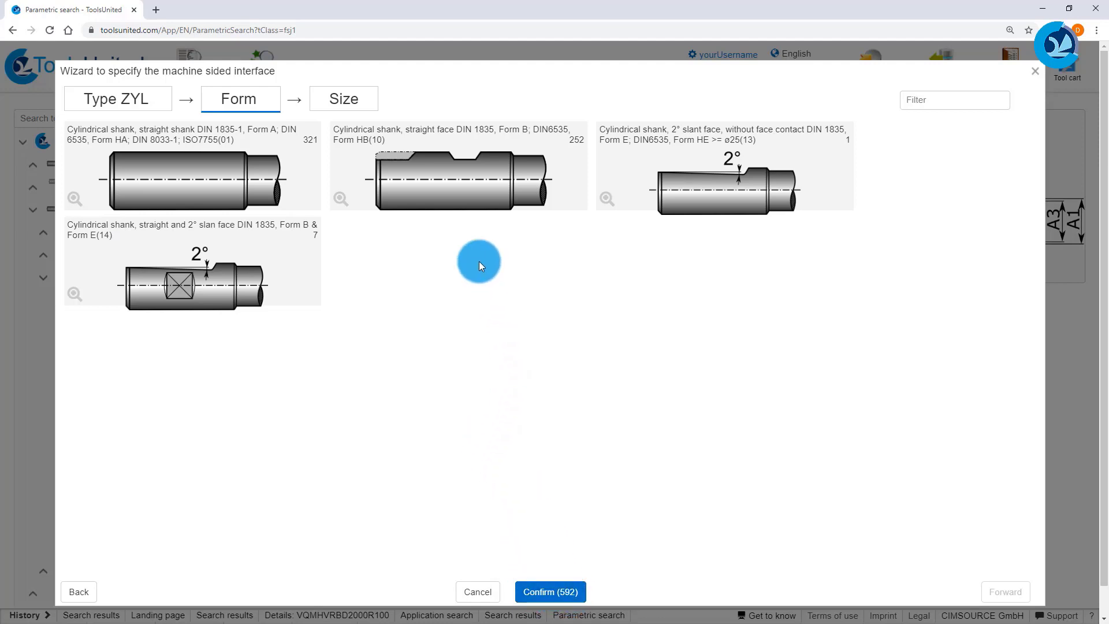
pyautogui.click(450, 174)
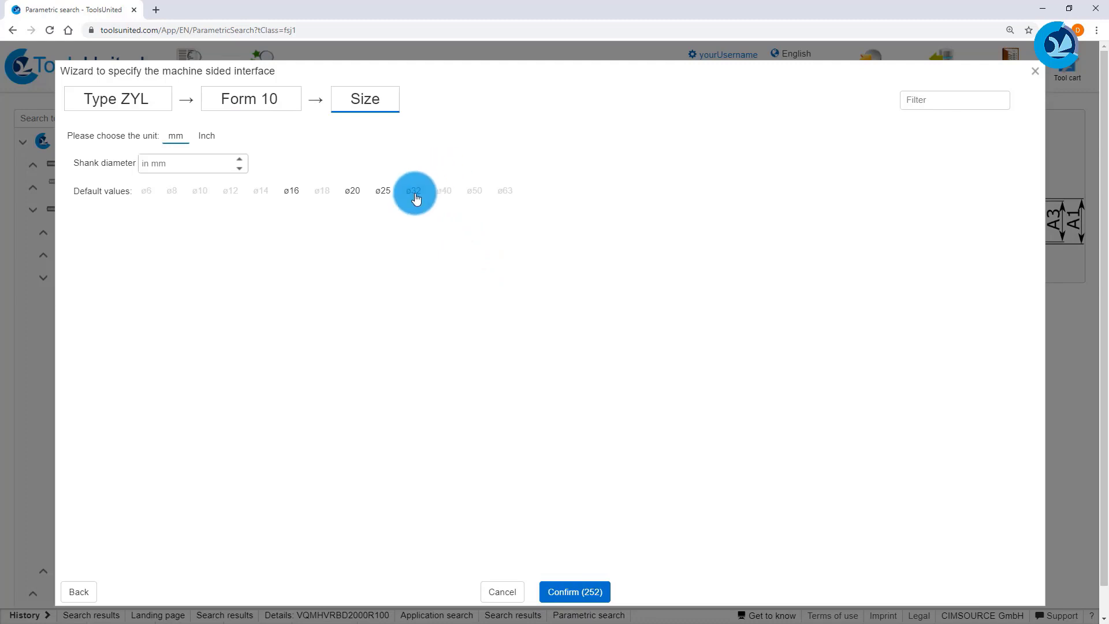
pyautogui.click(414, 193)
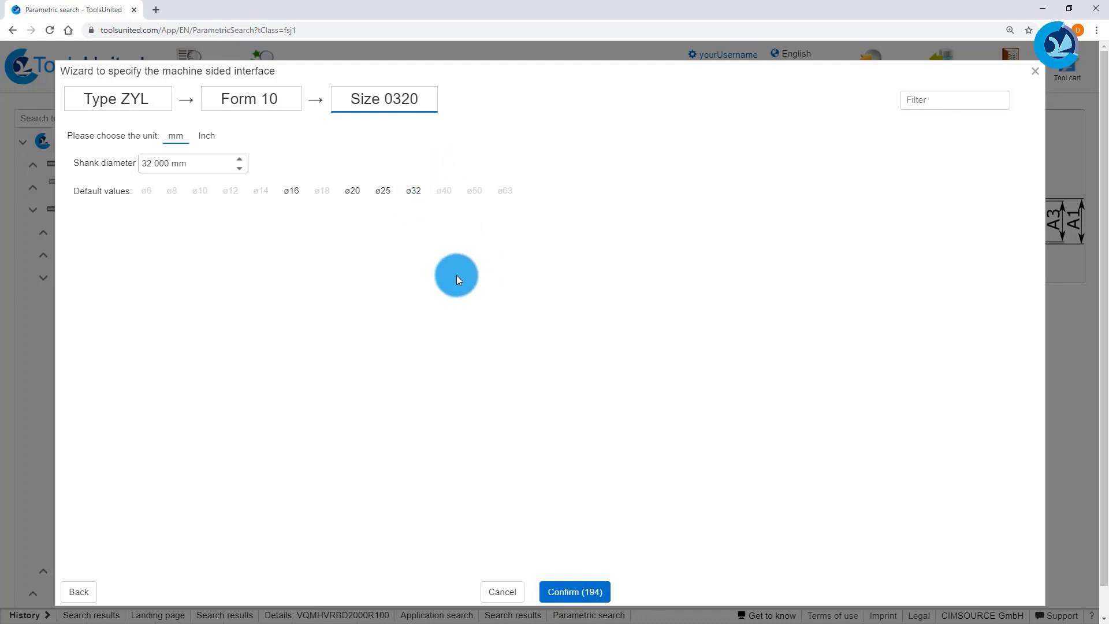
pyautogui.click(572, 591)
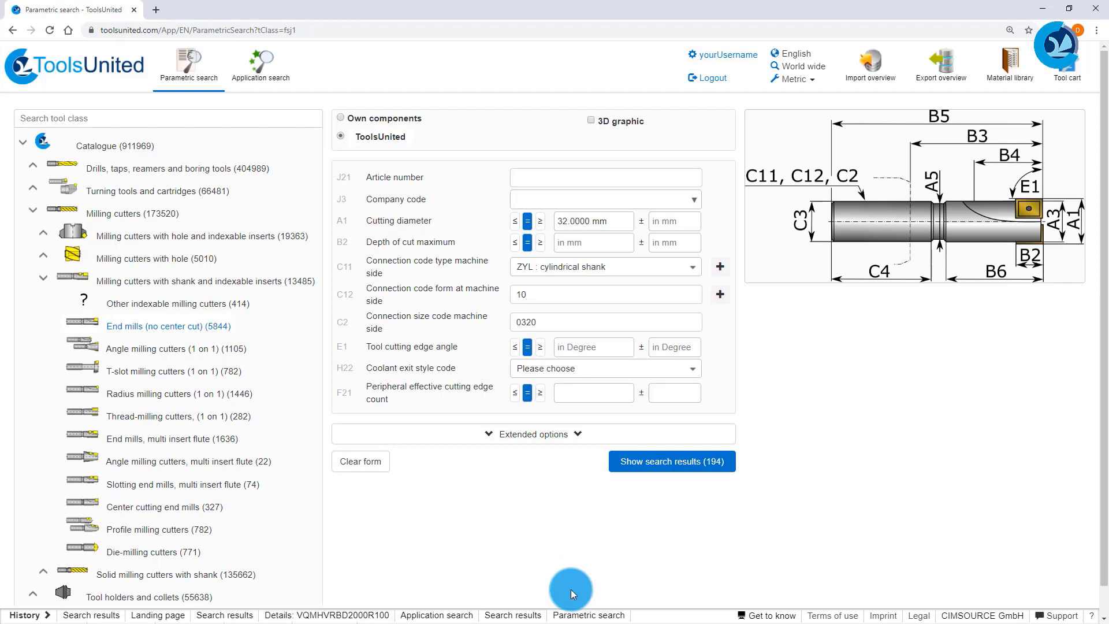
# Require a 3D graphic, expand the extended options, and list the 116 matching end mills.
pyautogui.click(589, 120)
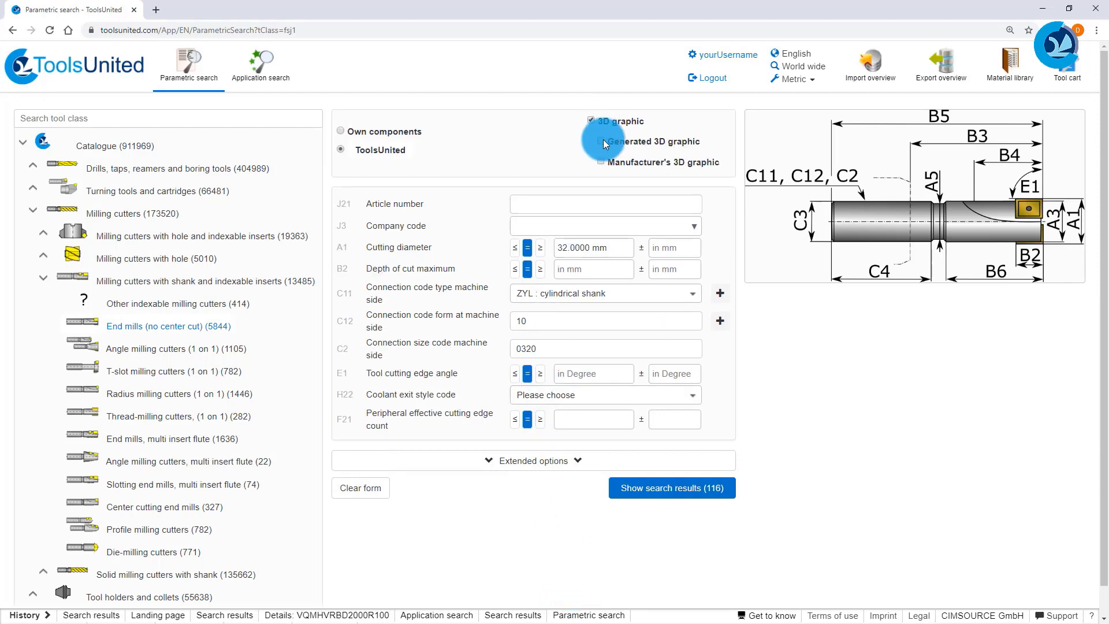
pyautogui.click(561, 461)
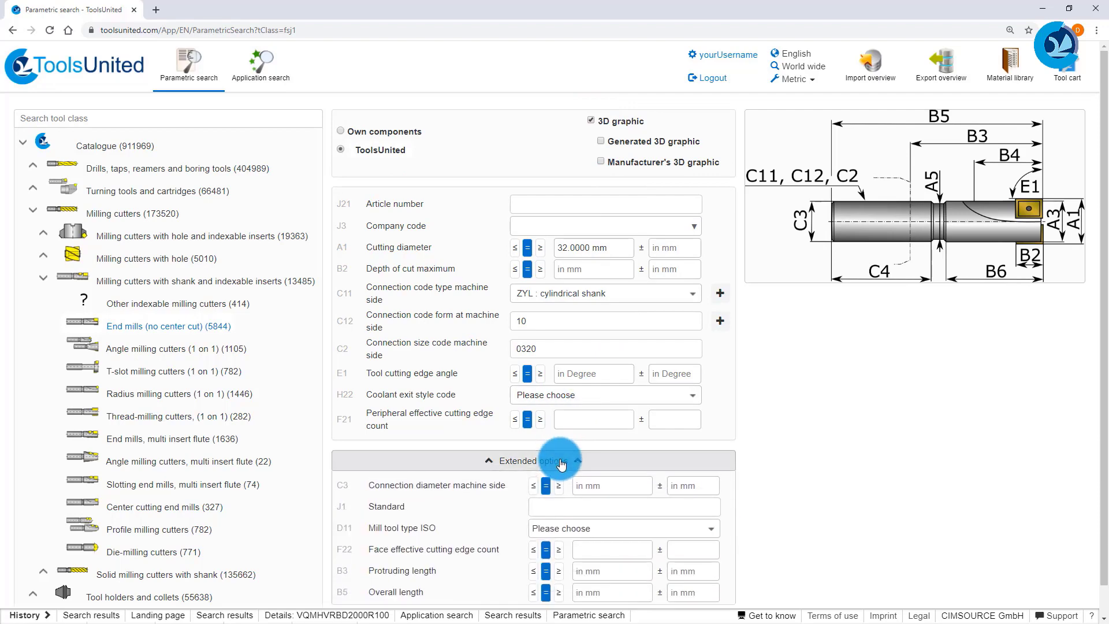
pyautogui.scroll(-2, 569, 436)
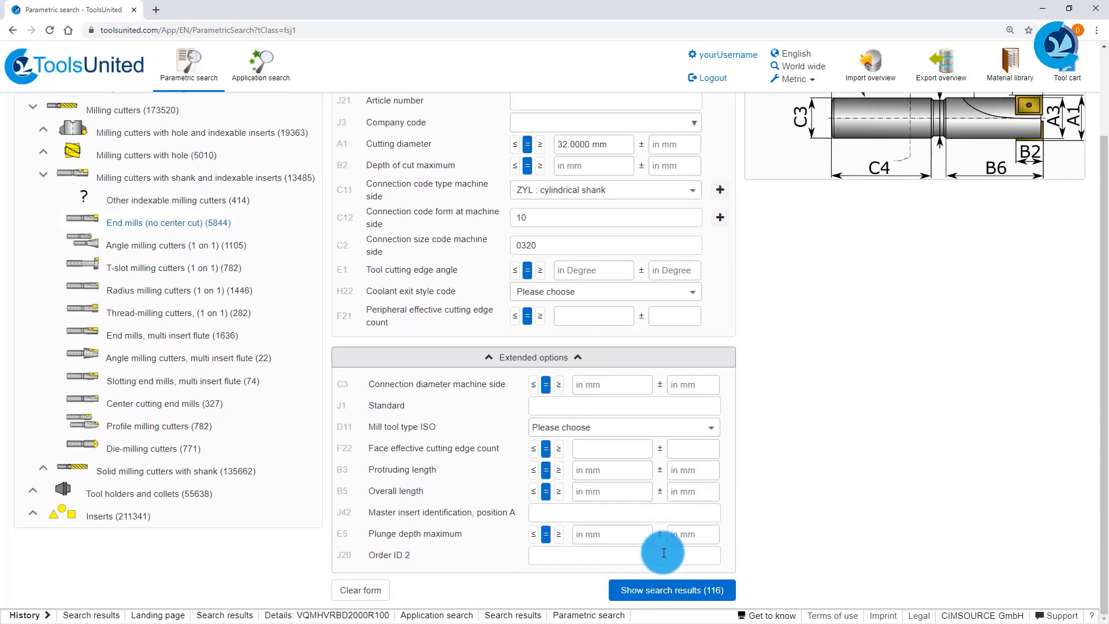
pyautogui.click(686, 591)
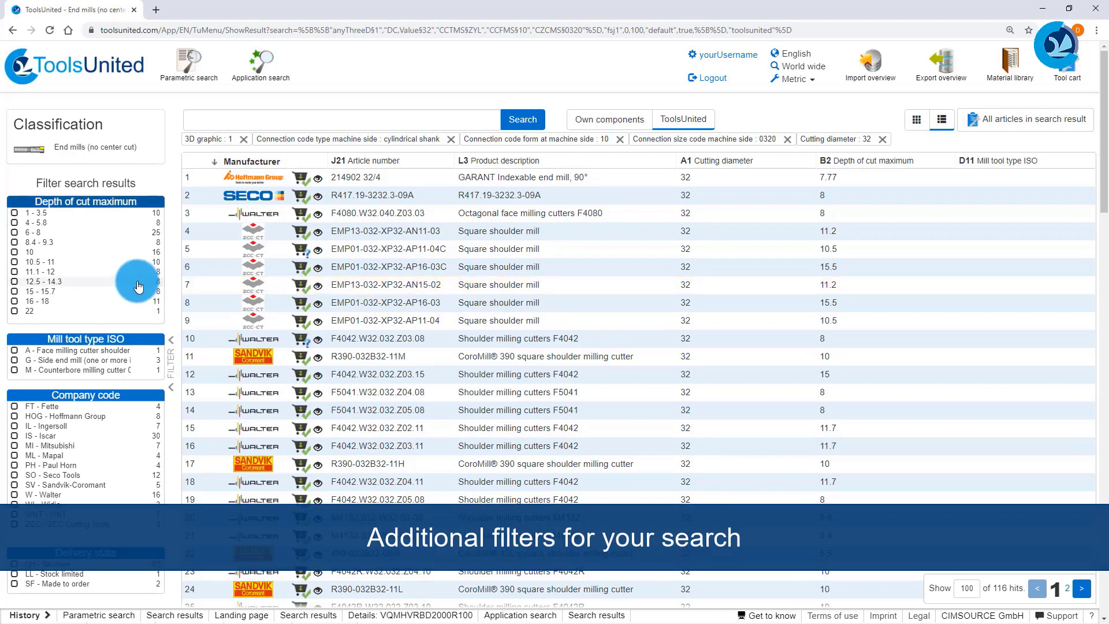
# Filter the end mills to 15 - 15.7 depth of cut, then switch to Application search.
pyautogui.click(65, 294)
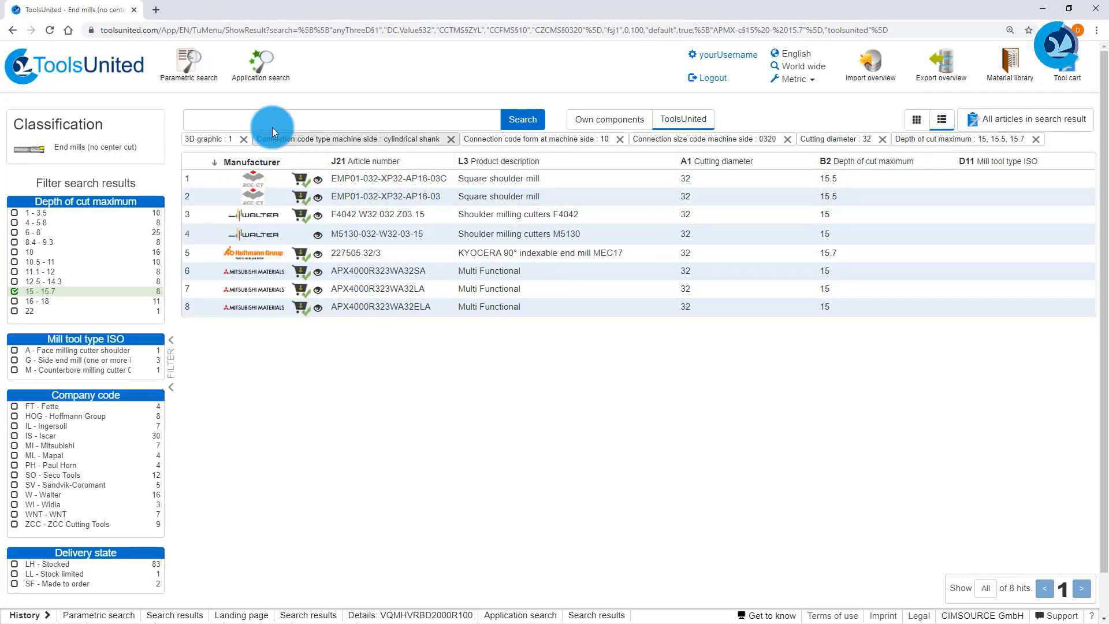
pyautogui.click(254, 72)
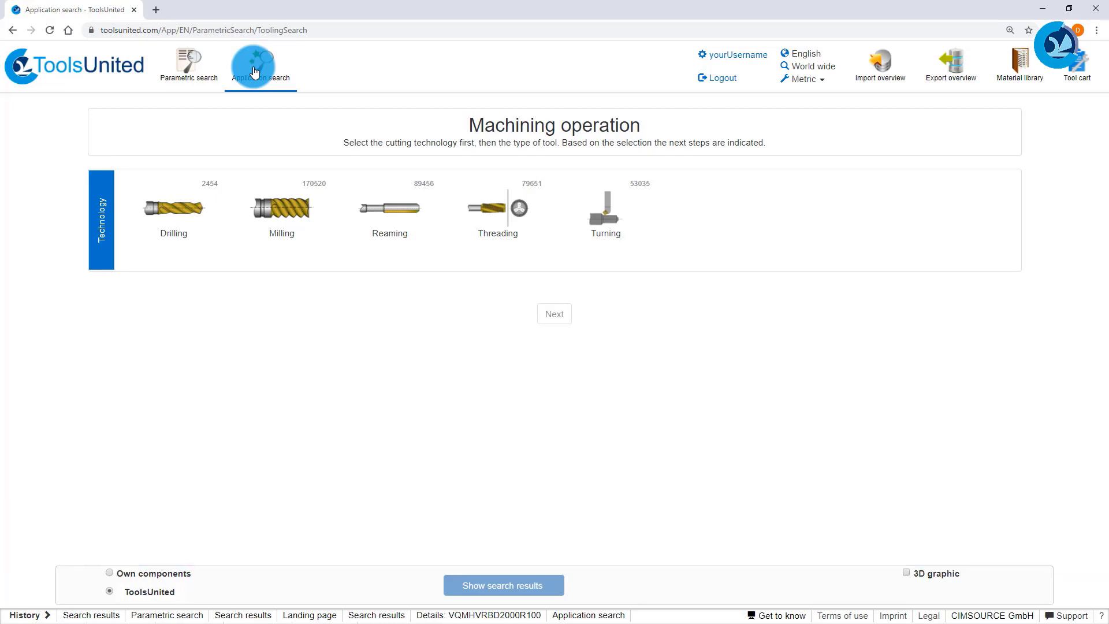
# Choose Milling, Shank + solid cutting edge, and Shouldering as the machining operation.
pyautogui.click(287, 214)
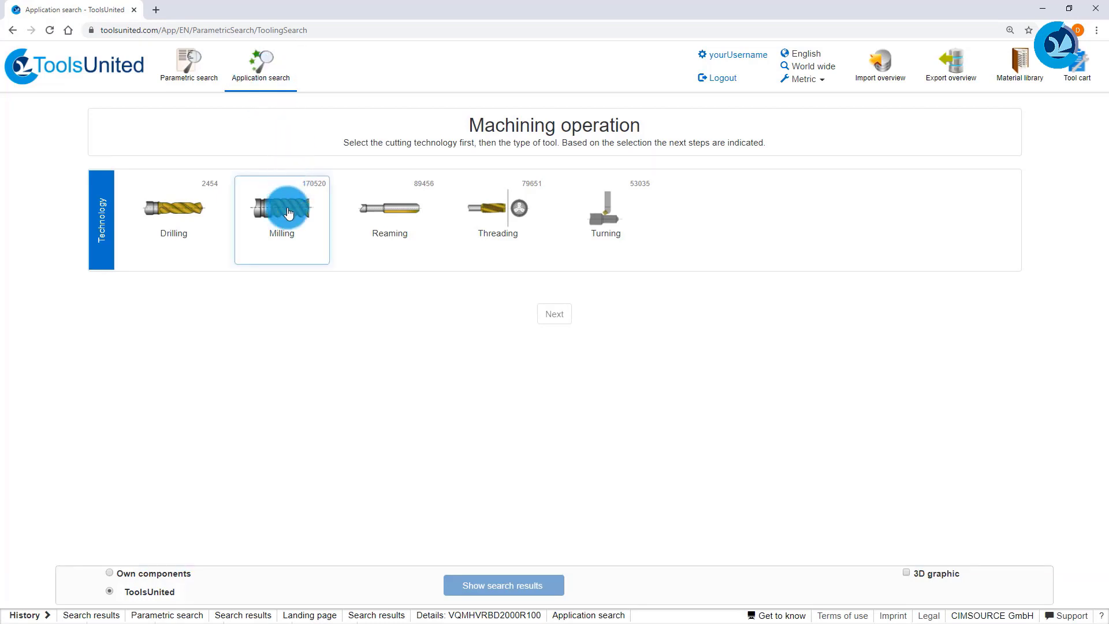
pyautogui.click(513, 321)
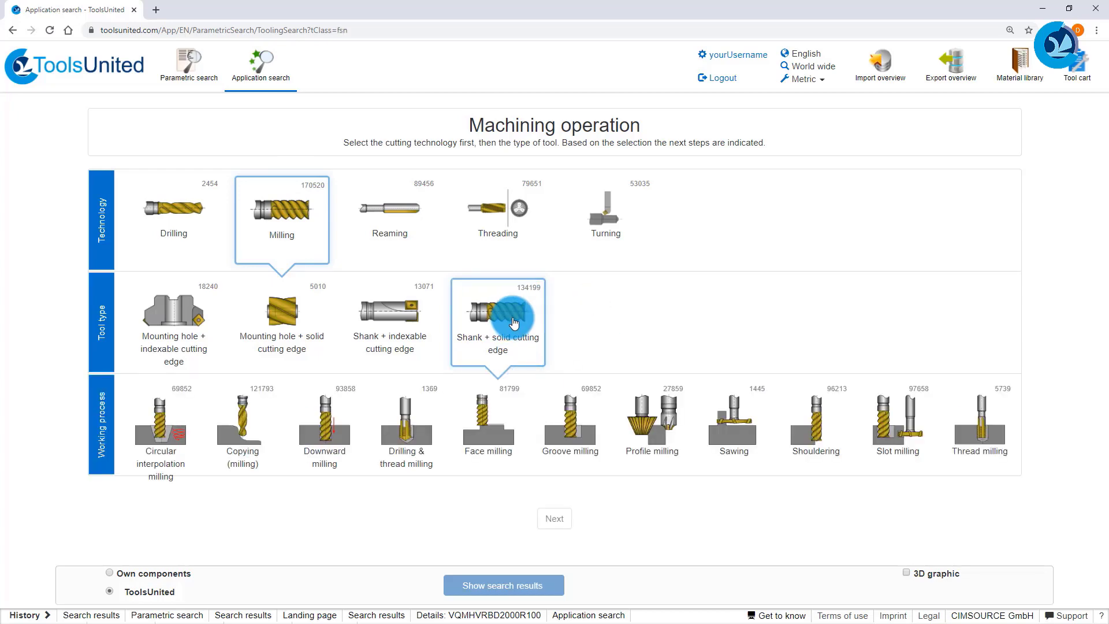
pyautogui.click(827, 421)
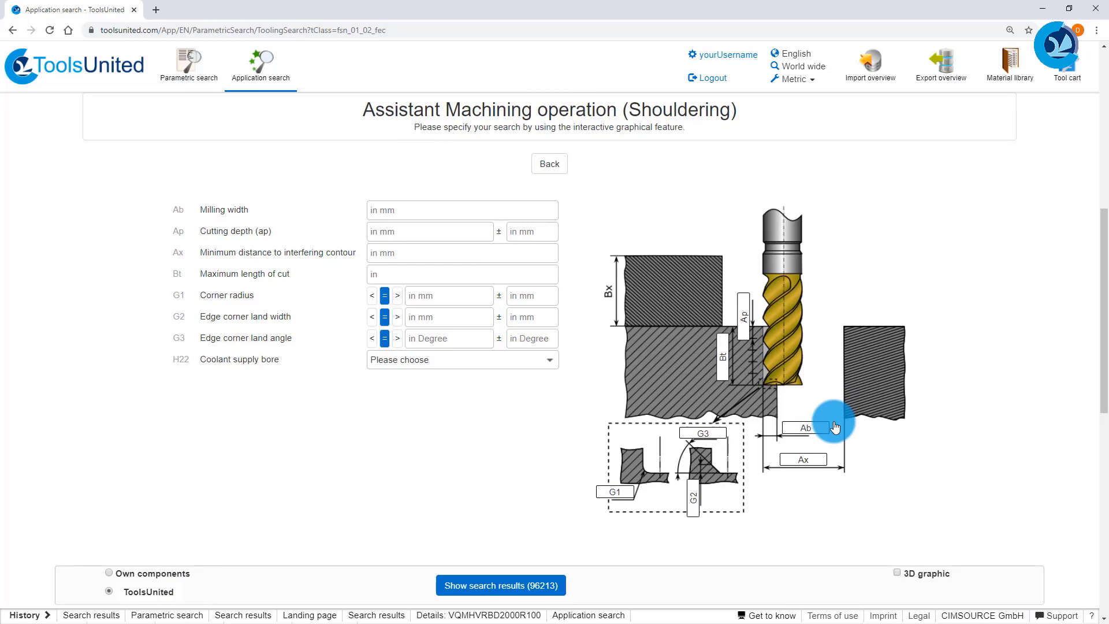
pyautogui.moveTo(402, 205)
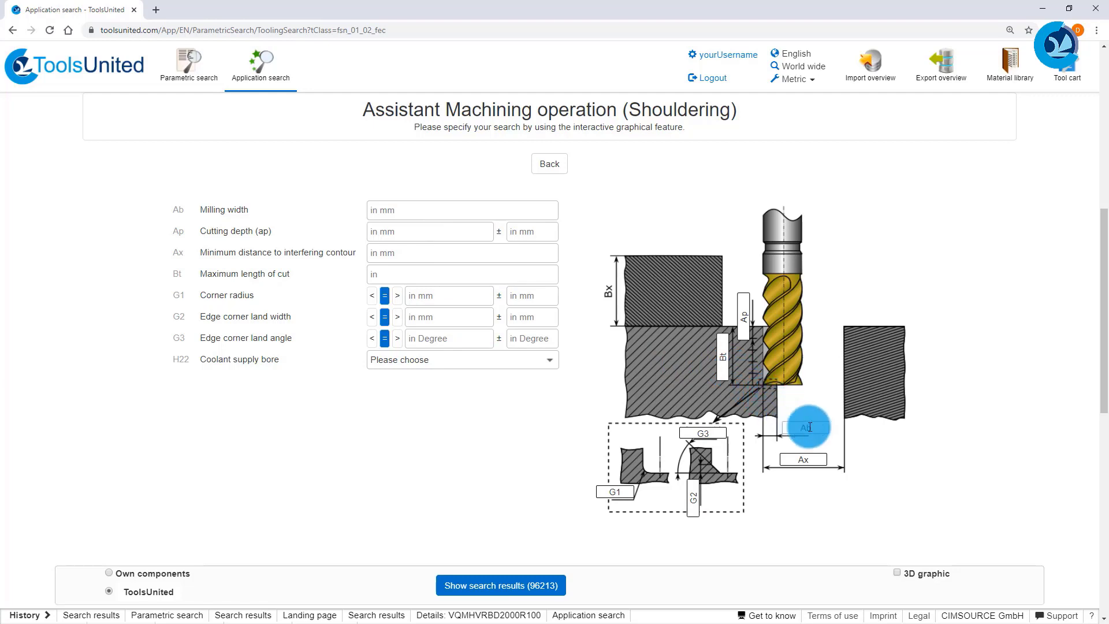
# Enter milling width 10, cutting depth 40, contour distance 30 and corner radius 1 mm.
pyautogui.click(807, 427)
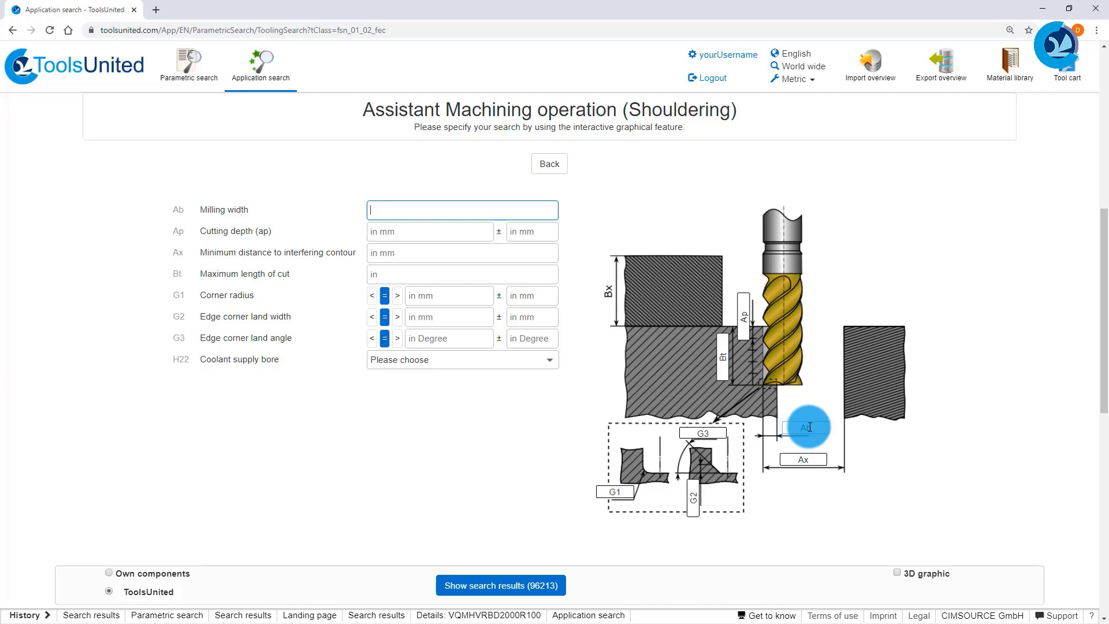
pyautogui.write('10')
pyautogui.click(455, 234)
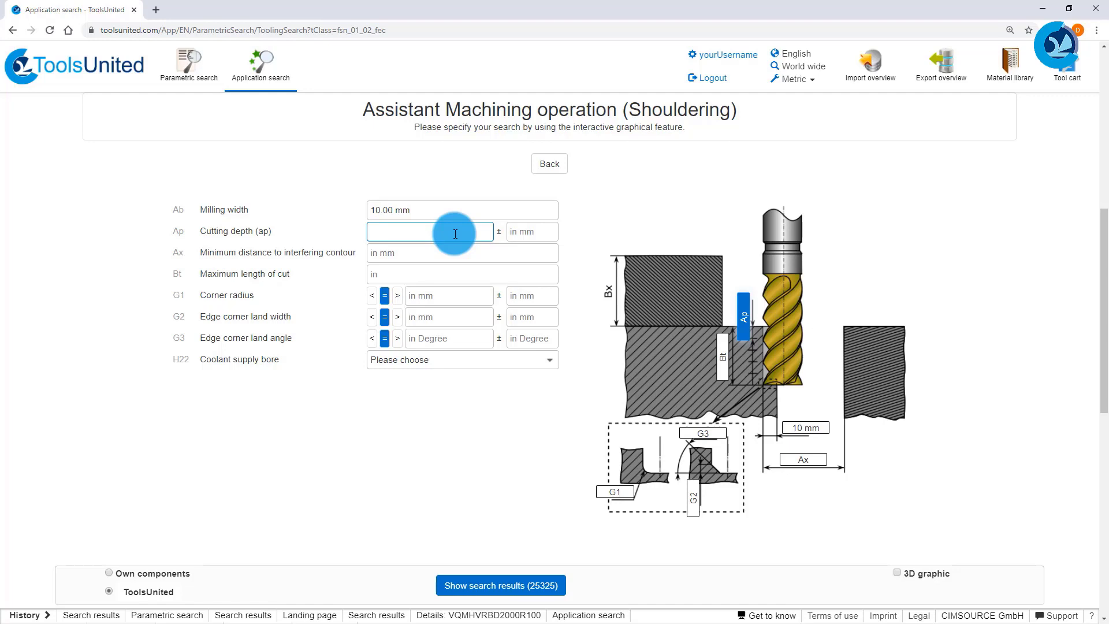
pyautogui.write('40')
pyautogui.click(454, 254)
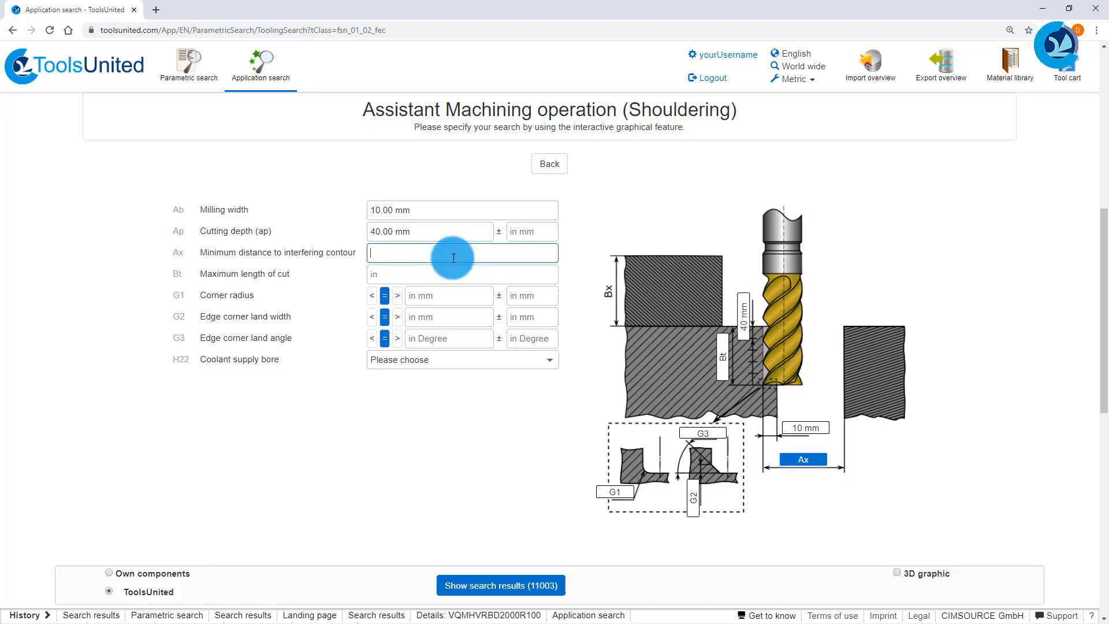
pyautogui.write('30')
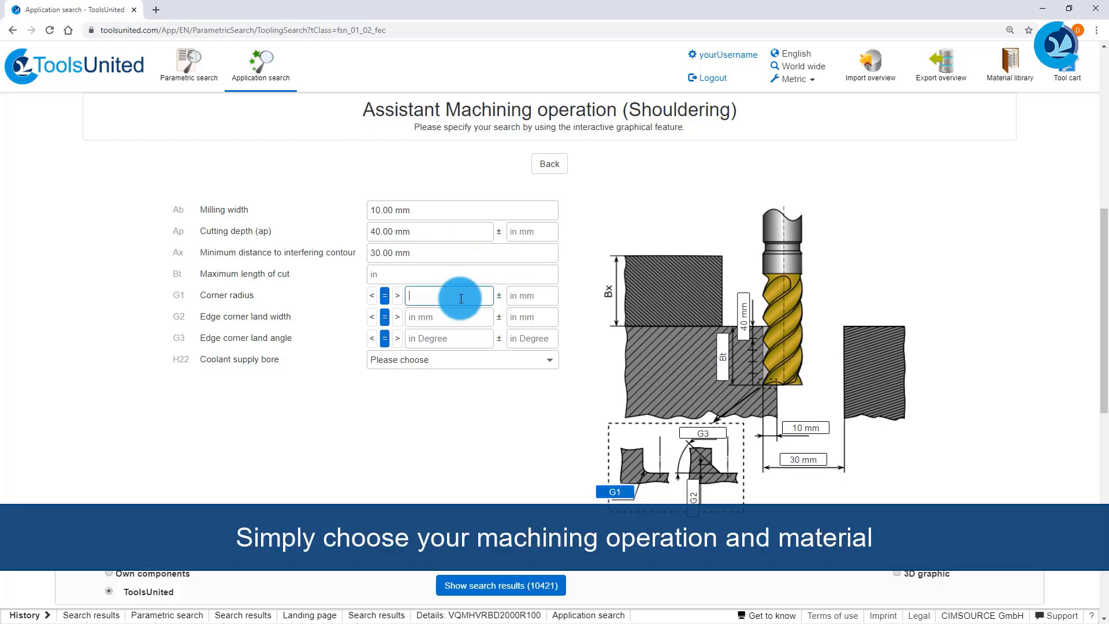
pyautogui.write('1')
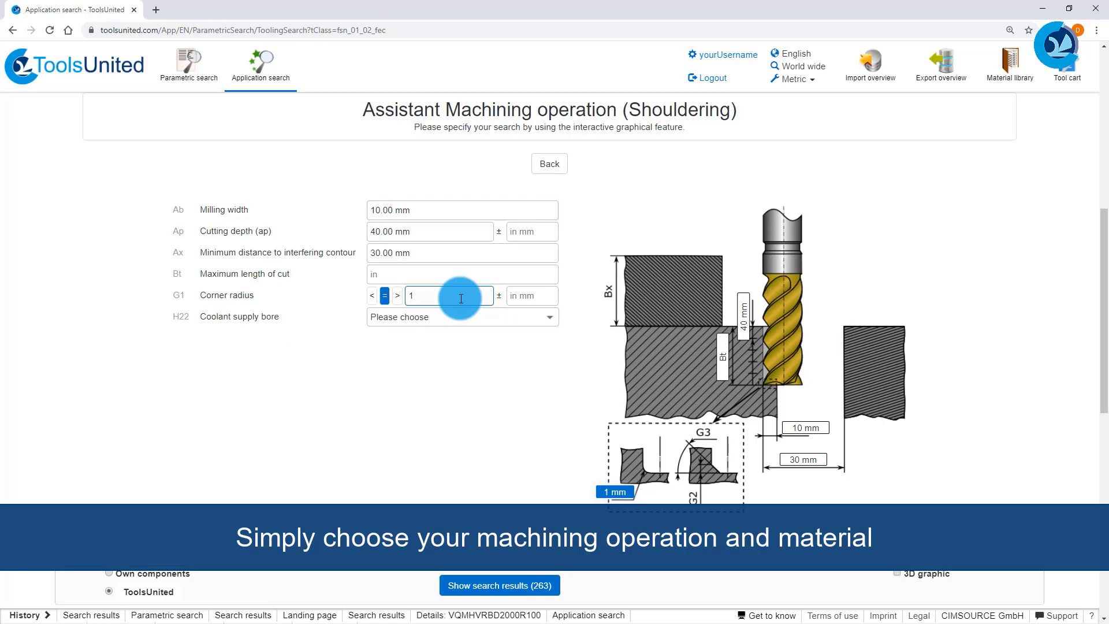
pyautogui.scroll(-6, 461, 299)
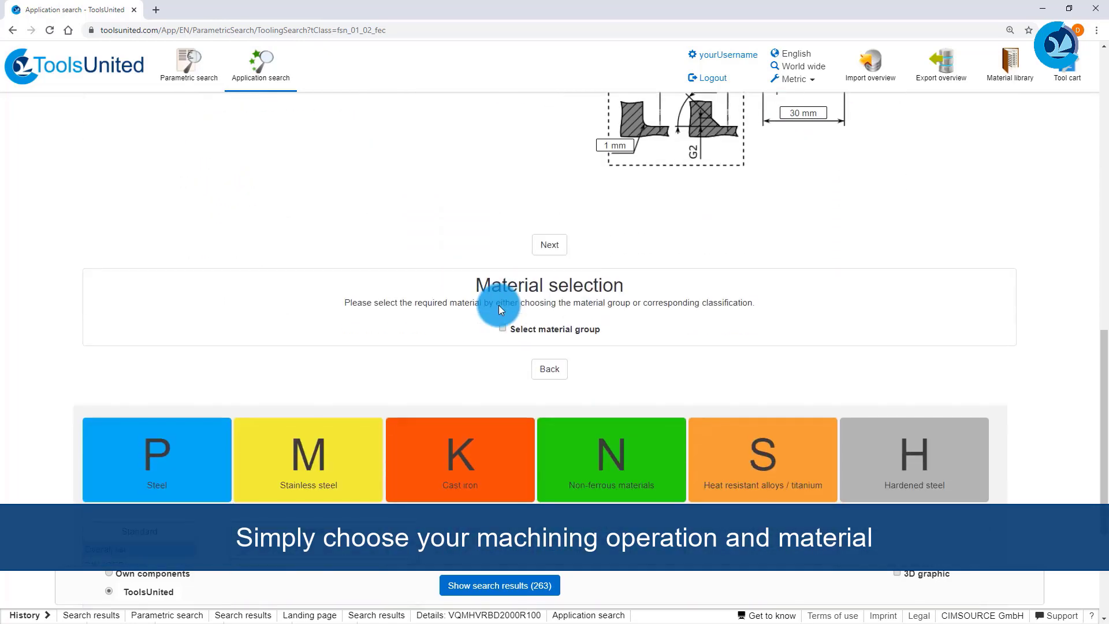
# Select material group P Steel, then the SAE/ASTM (USA) material 4140.
pyautogui.scroll(-2, 498, 305)
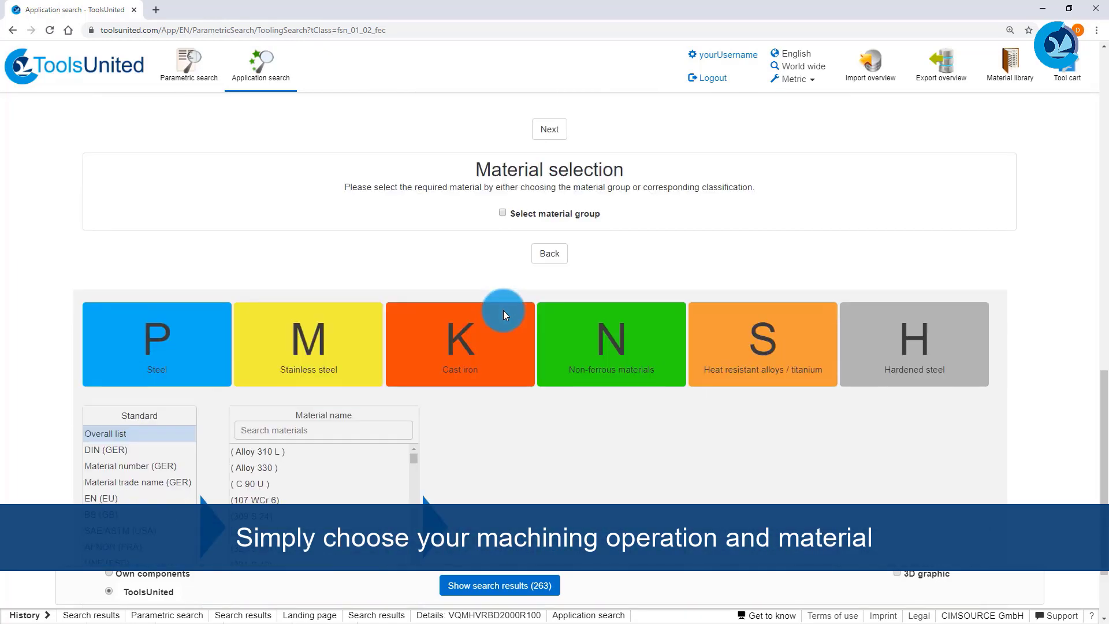
pyautogui.click(525, 213)
pyautogui.scroll(-2, 528, 213)
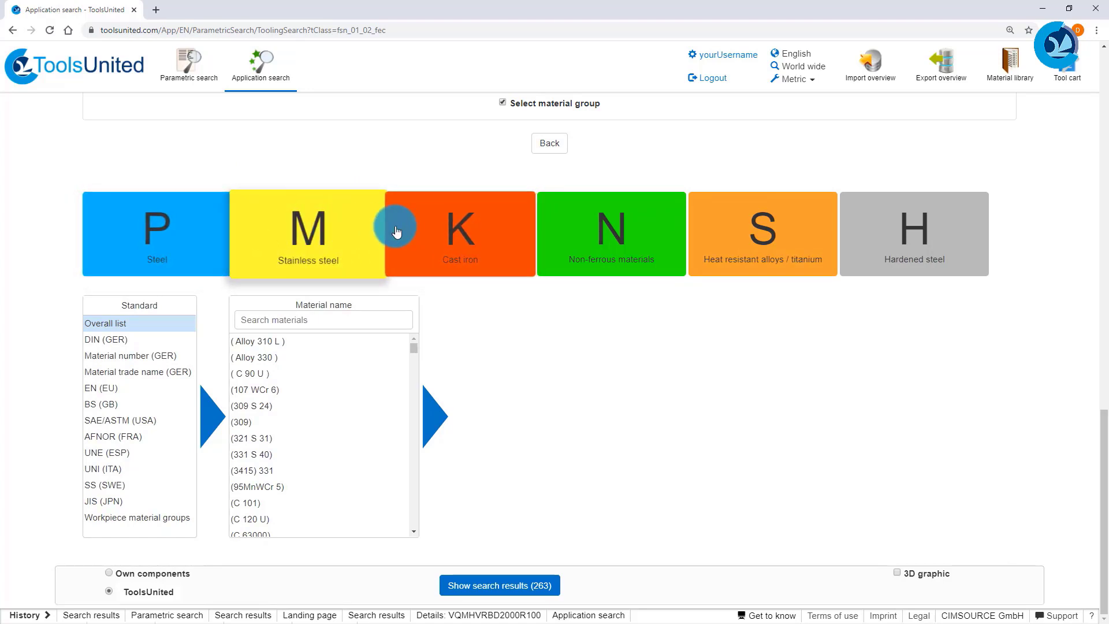
pyautogui.click(171, 213)
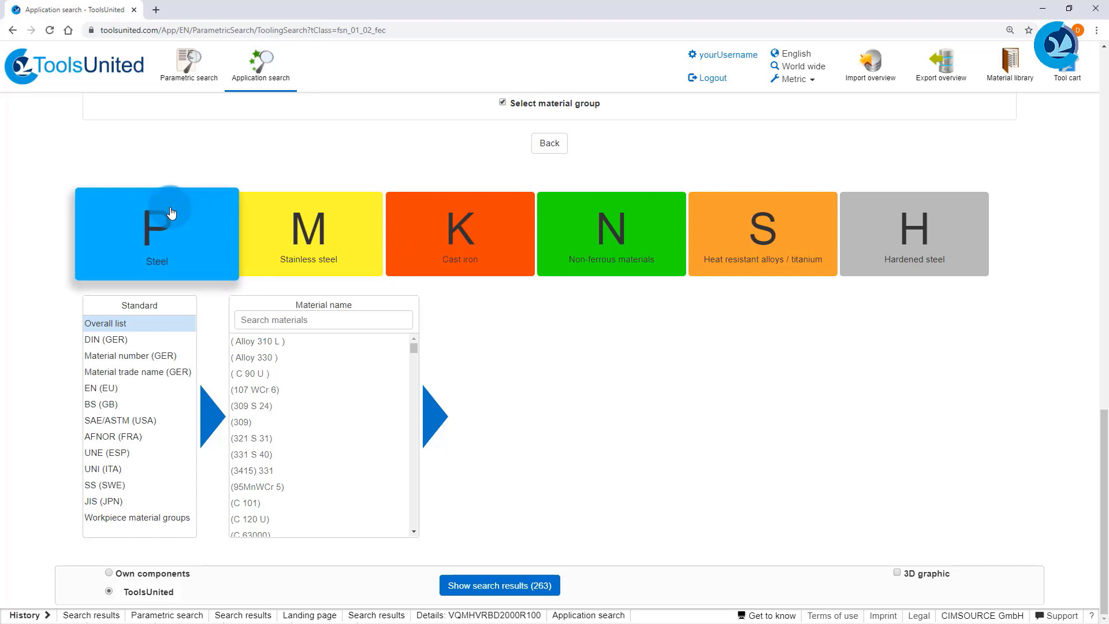
pyautogui.click(171, 213)
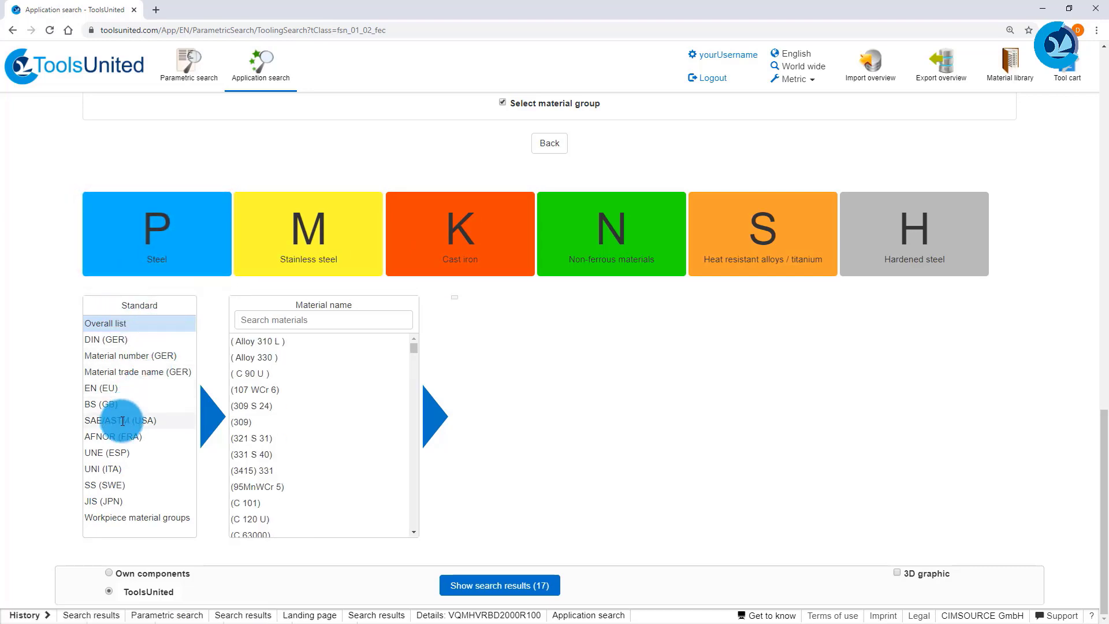
pyautogui.click(141, 420)
pyautogui.click(296, 319)
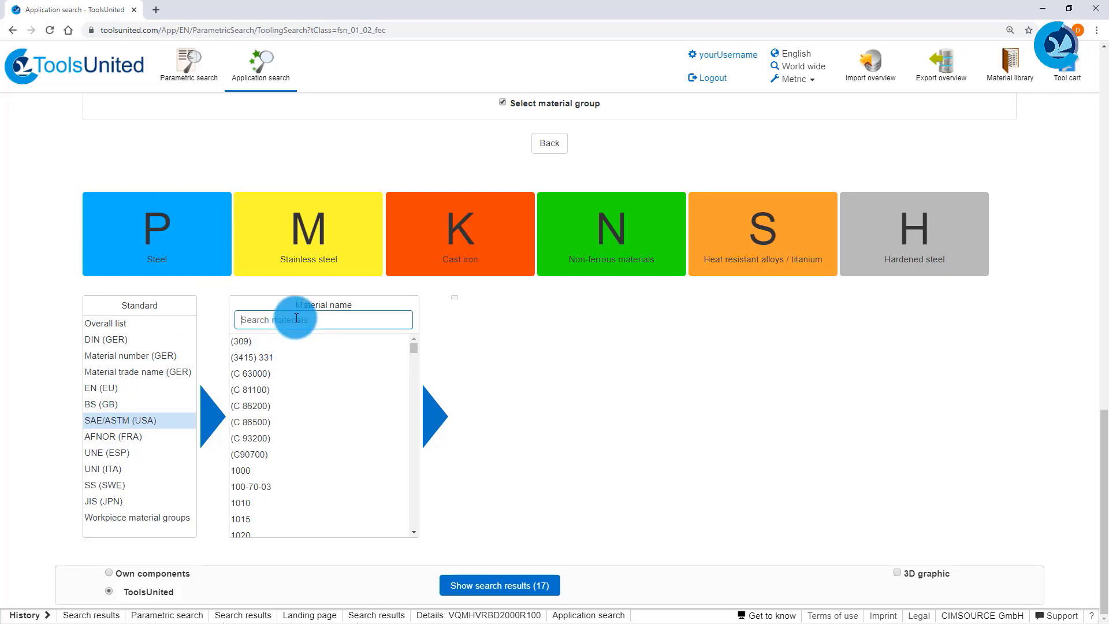
pyautogui.write('4140')
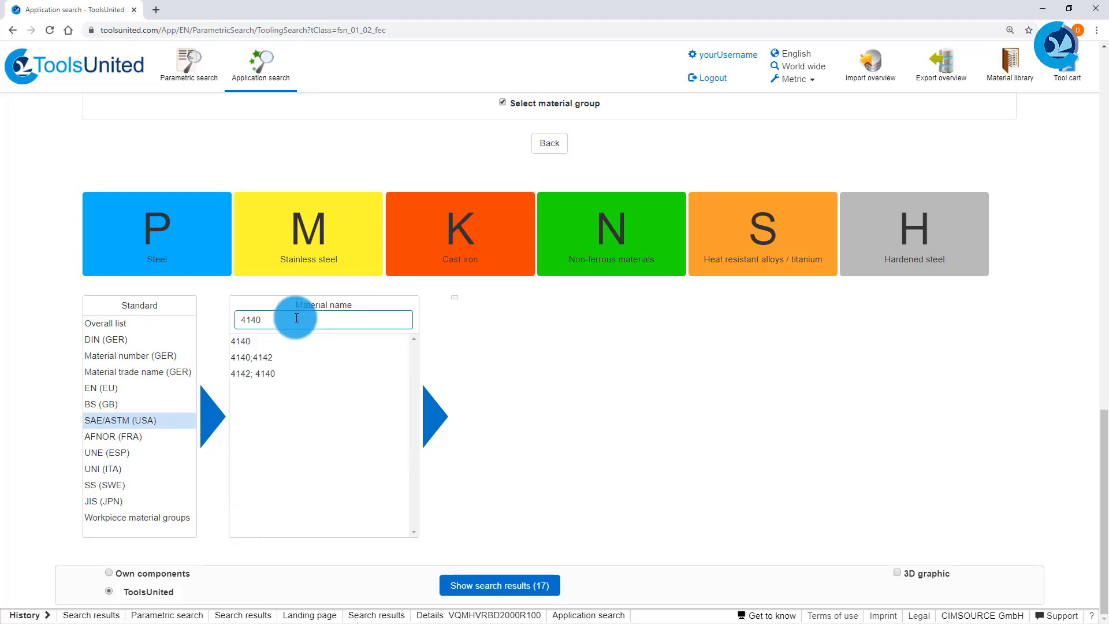
pyautogui.click(271, 341)
# Show the 10 results and open the VQMHVRBD2000R100 end mill's details.
pyautogui.click(532, 586)
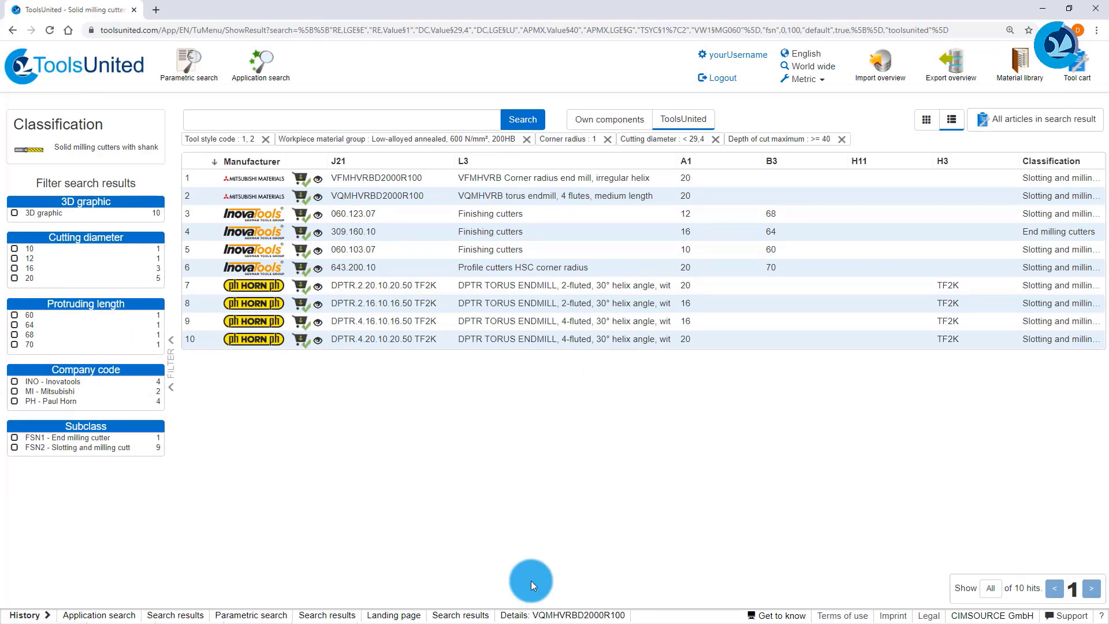
pyautogui.click(536, 194)
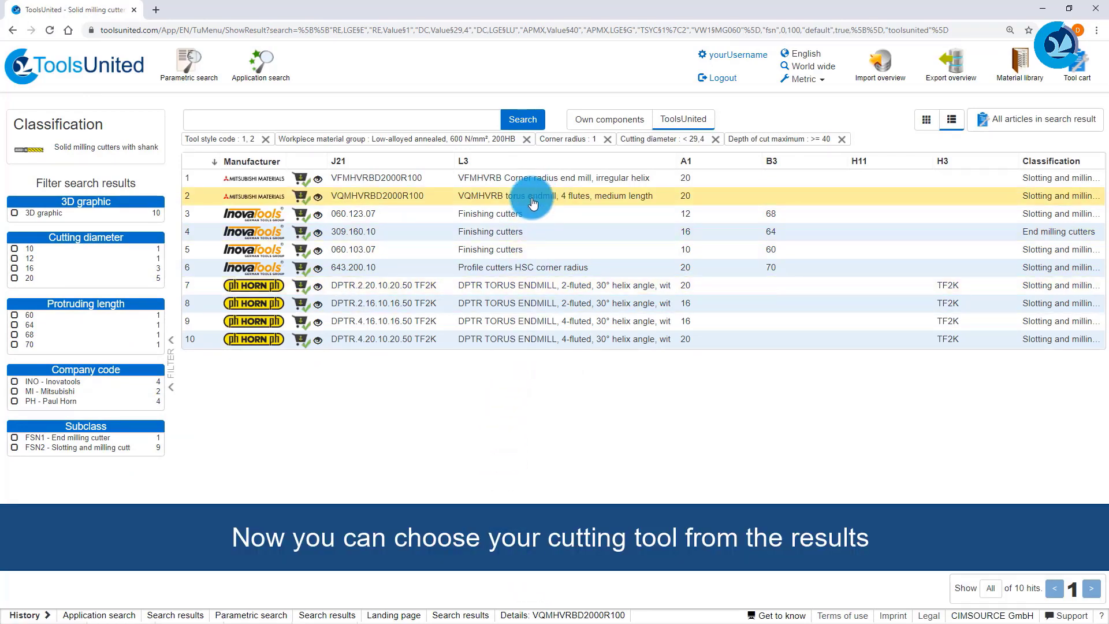